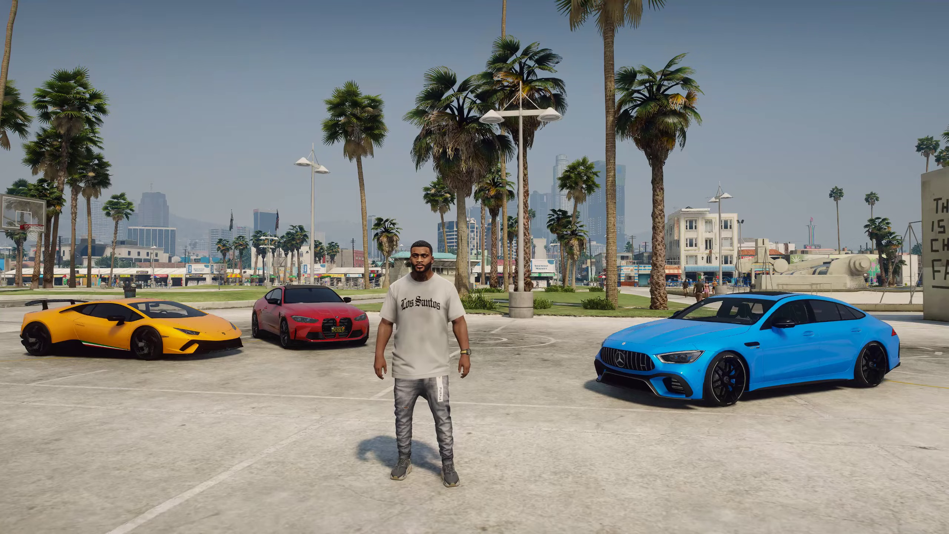
# - Press Home in GTA V to show ReShade's effect list over the game
pyautogui.press('Home')
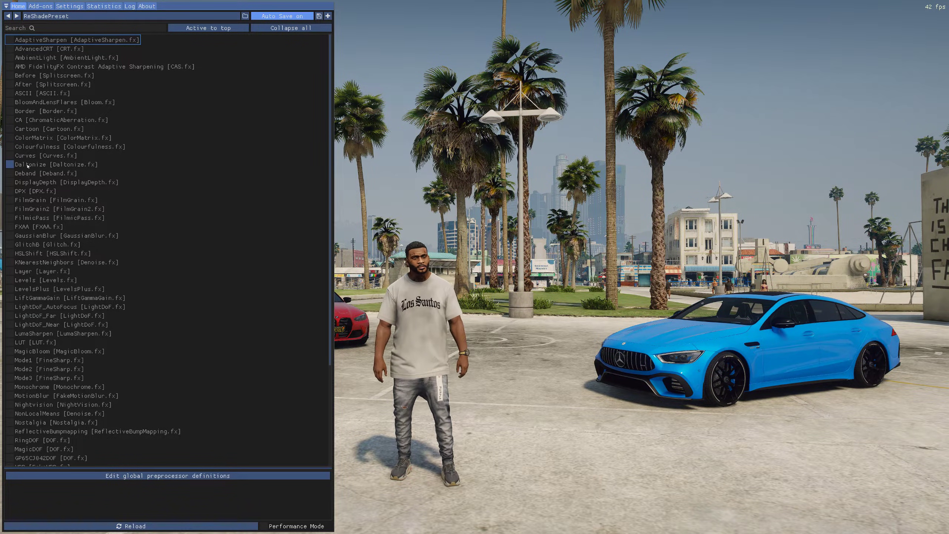
# - Enable the Colourfulness [Colourfulness.fx] effect in the effect list
pyautogui.click(9, 148)
pyautogui.click(9, 148)
pyautogui.click(10, 147)
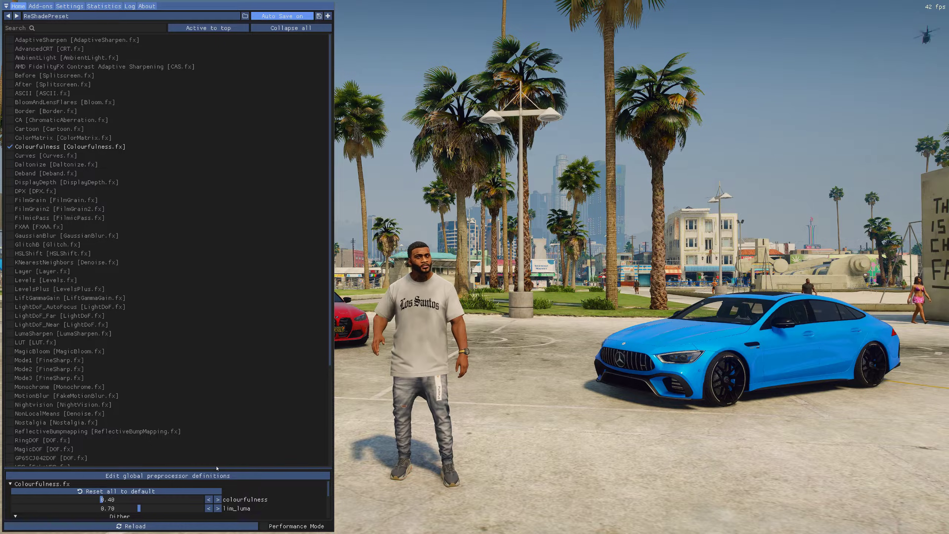
# - Step the colourfulness strength down from 0.40 to 0.25
pyautogui.click(209, 499)
pyautogui.click(208, 500)
pyautogui.click(208, 499)
pyautogui.click(209, 499)
pyautogui.click(208, 500)
pyautogui.click(208, 499)
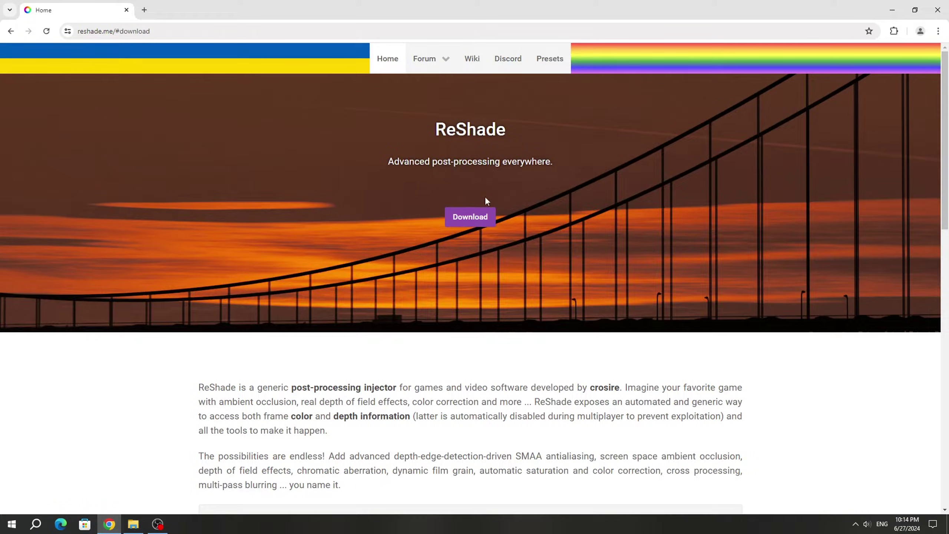
# - Download ReShade 6.1.1 from reshade.me and run the ReShade_Setup file
pyautogui.click(474, 225)
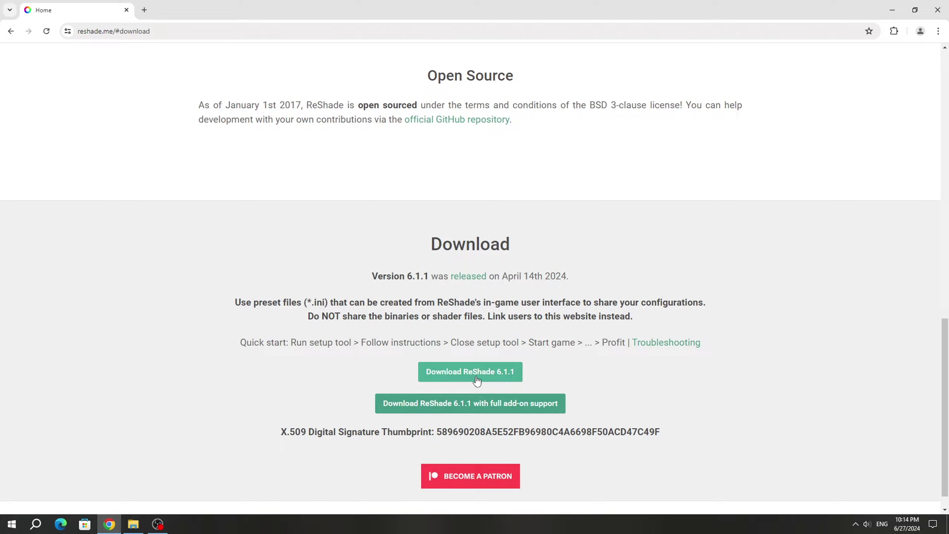
pyautogui.doubleClick(360, 247)
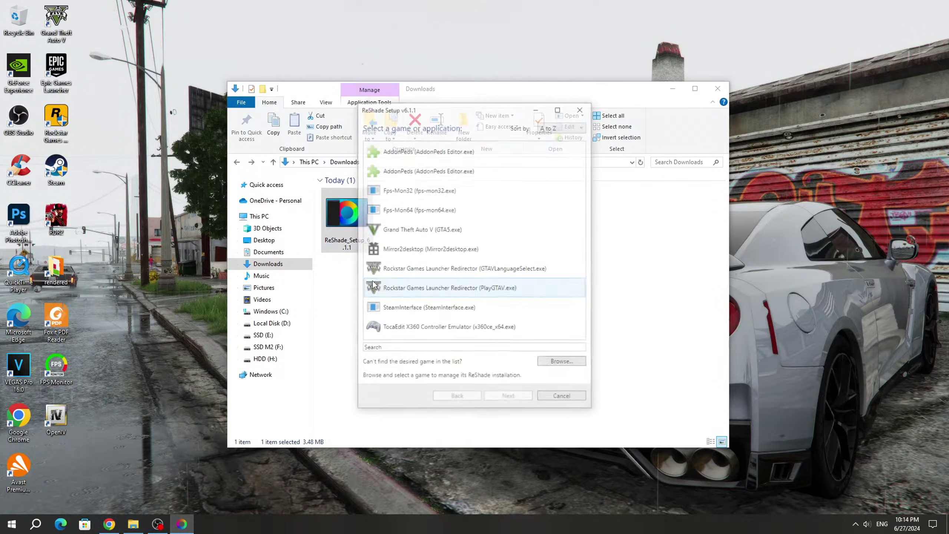
# - Pick GTA5.exe from steamapps\common\Grand Theft Auto V as the install target and continue
pyautogui.click(563, 363)
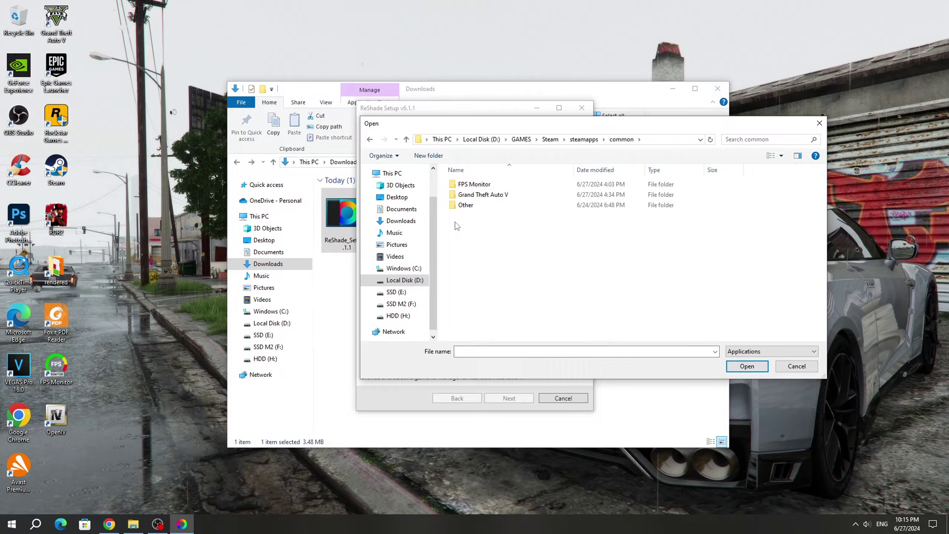
pyautogui.click(447, 195)
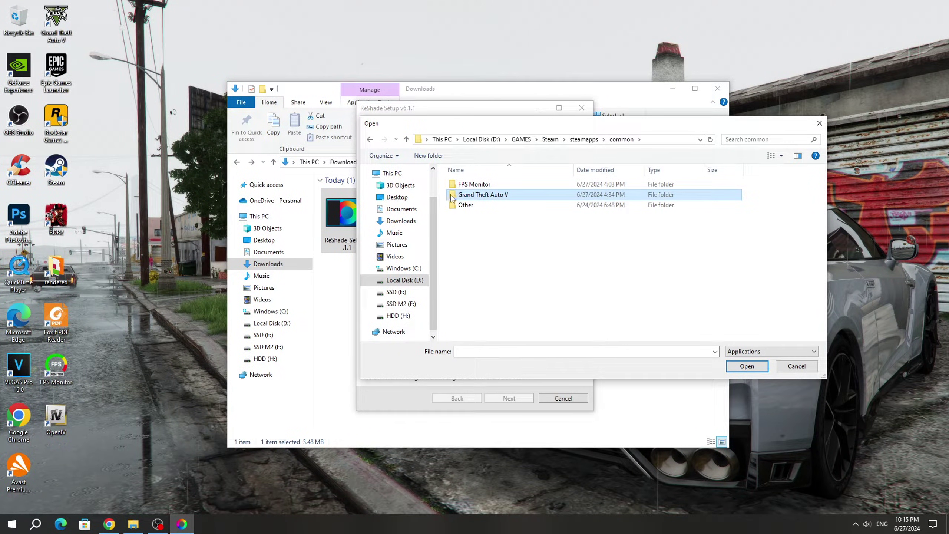
pyautogui.doubleClick(453, 197)
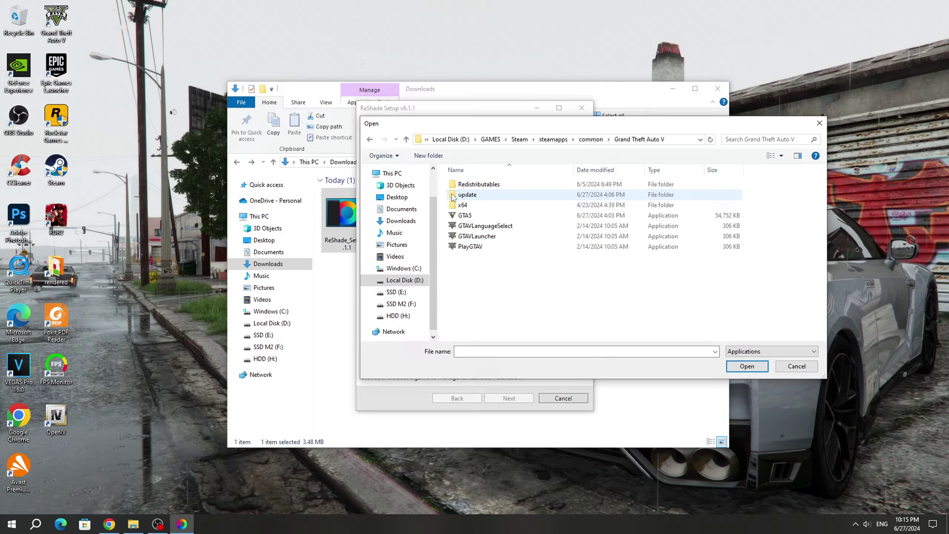
pyautogui.click(454, 216)
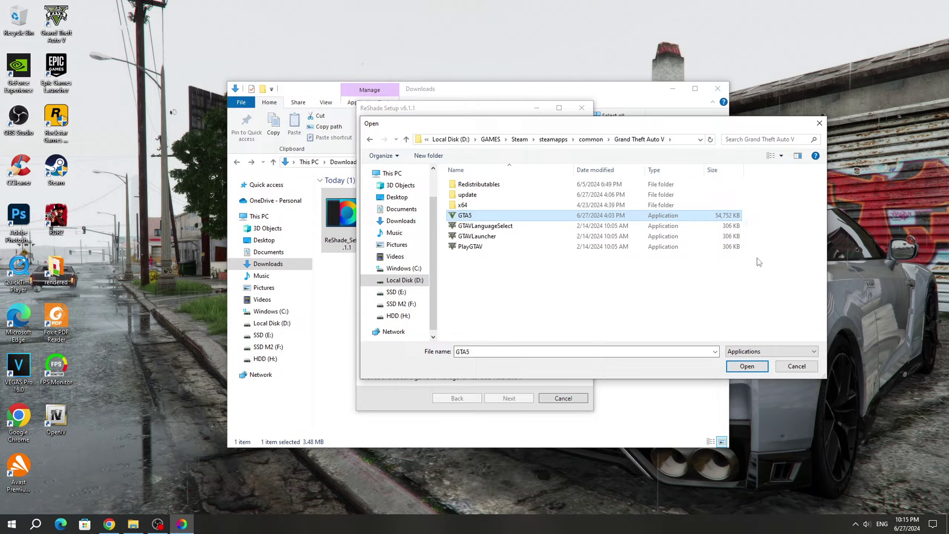
pyautogui.click(748, 366)
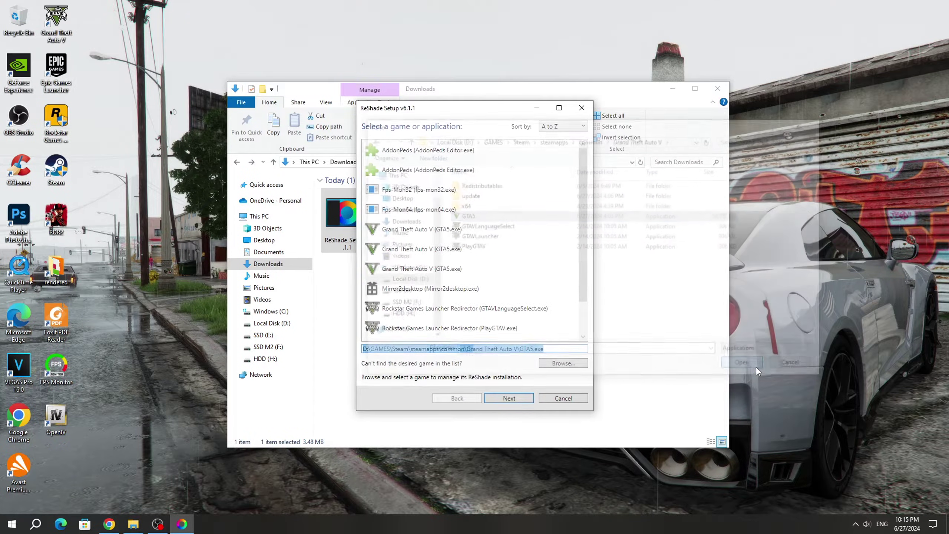
pyautogui.click(523, 402)
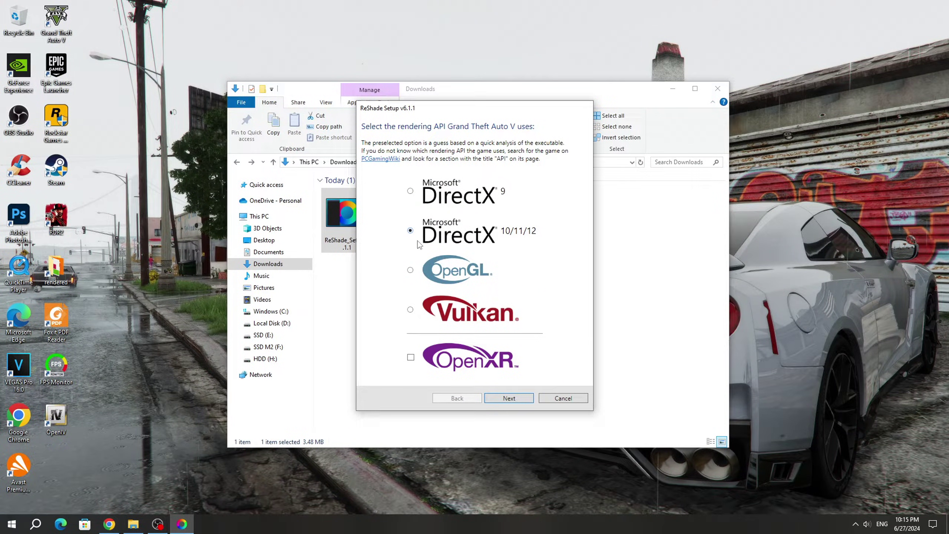
# - Keep DirectX 10/11/12, add the Legacy effects pack, install, and finish setup
pyautogui.click(523, 401)
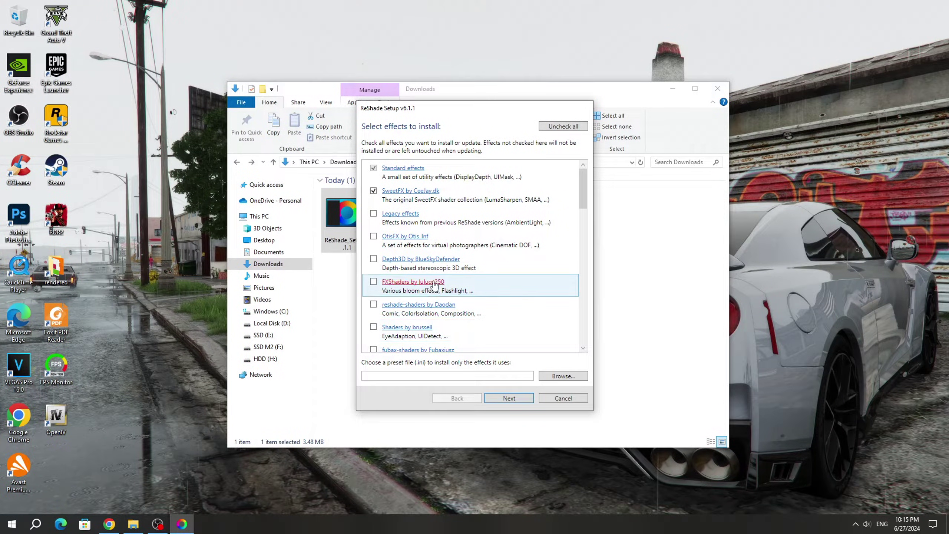
pyautogui.scroll(-5, 430, 329)
pyautogui.scroll(5, 426, 310)
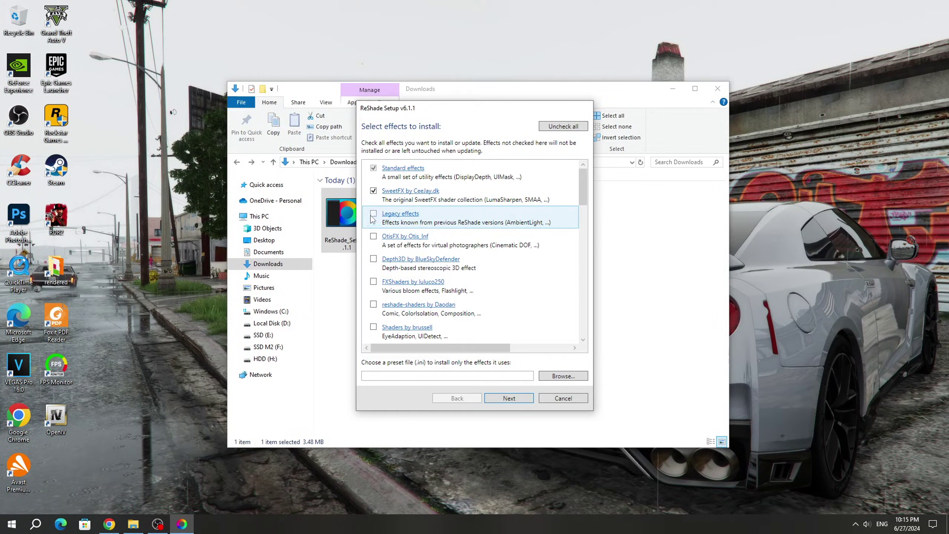
pyautogui.click(374, 214)
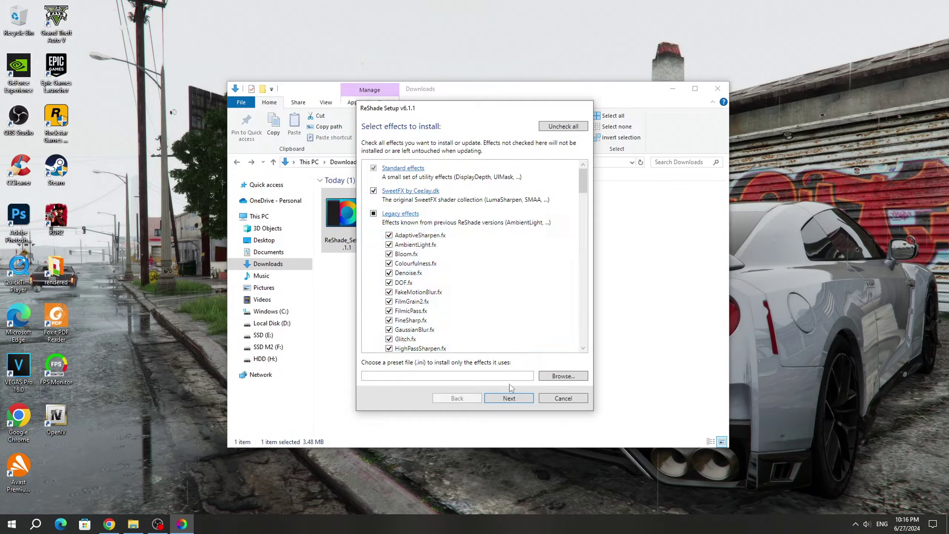
pyautogui.click(524, 400)
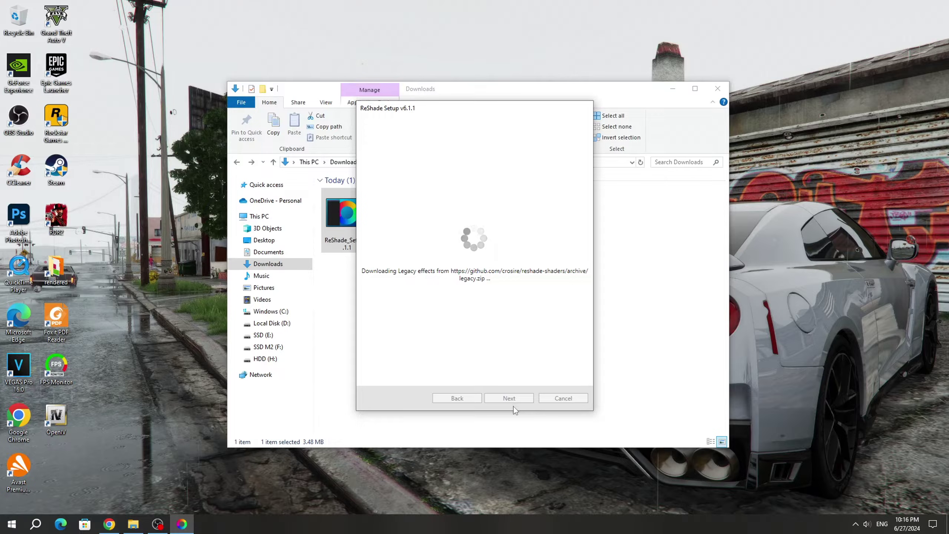
pyautogui.click(519, 399)
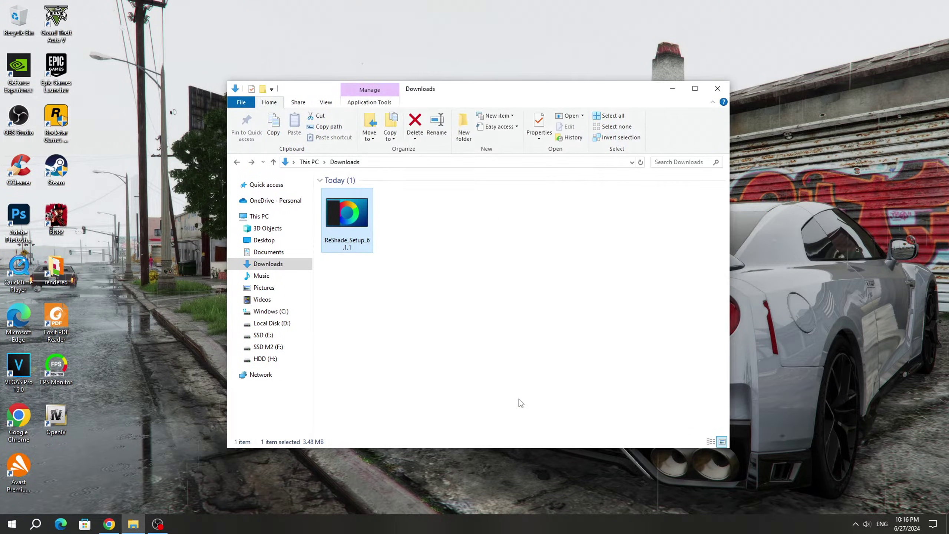
# - Deselect the files in Downloads and close that File Explorer window
pyautogui.click(519, 398)
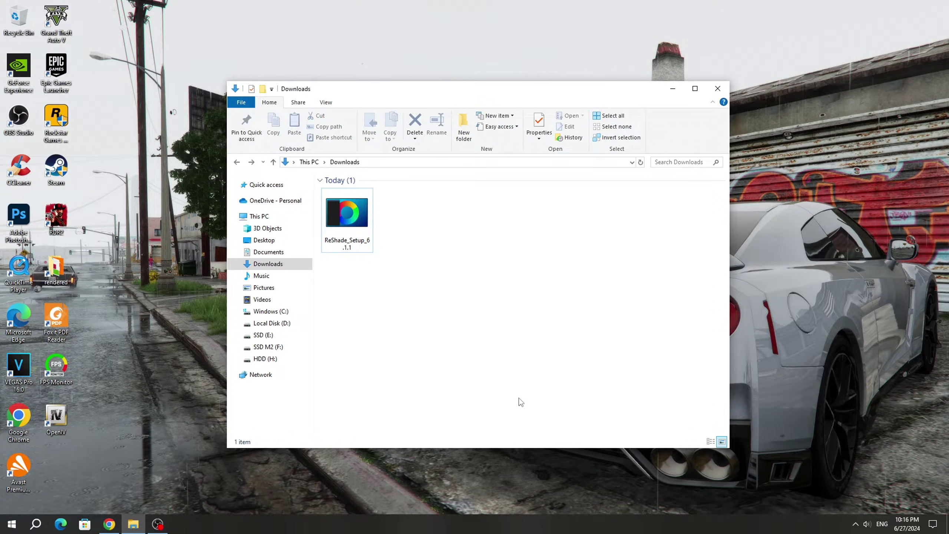
pyautogui.click(720, 92)
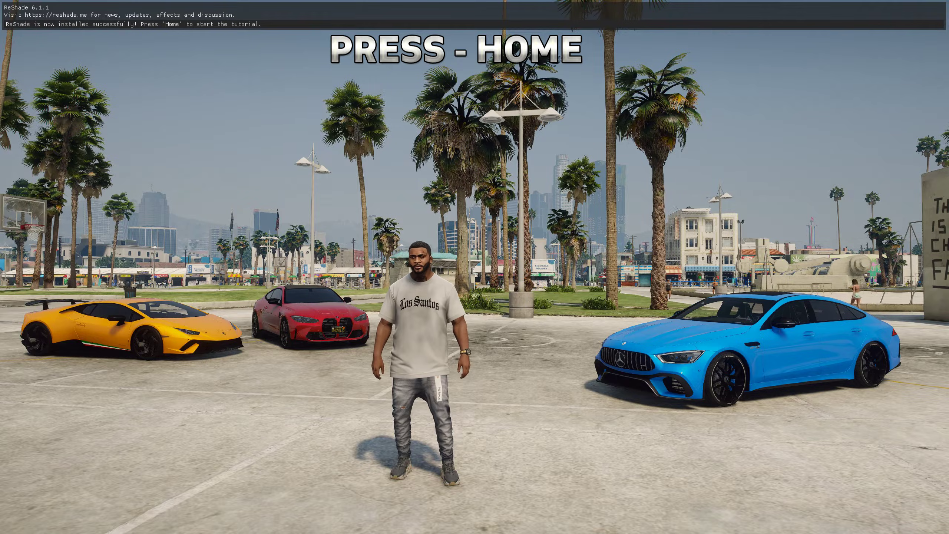
# - Open the ReShade overlay with Home, dismiss the Social Club popup, and skip the tutorial
pyautogui.press('Home')
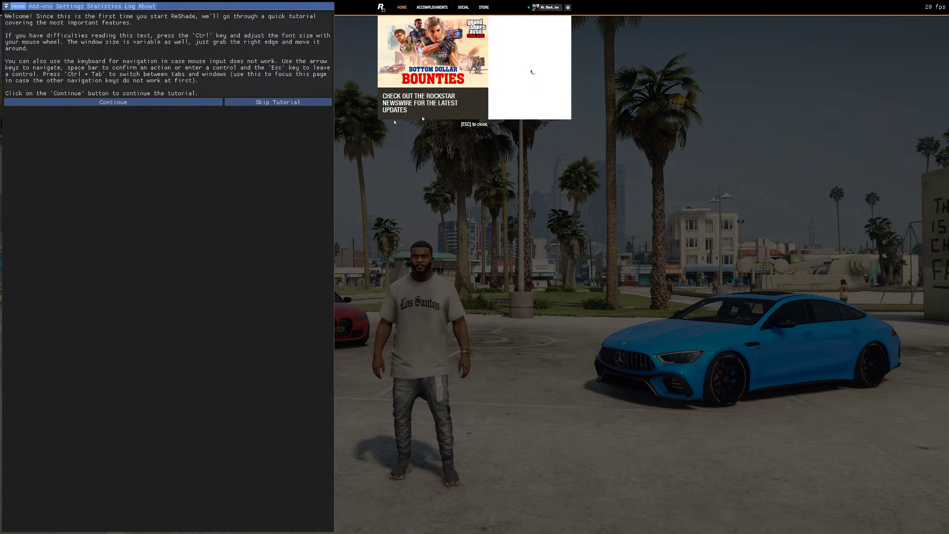
pyautogui.press('Home')
pyautogui.press('Home')
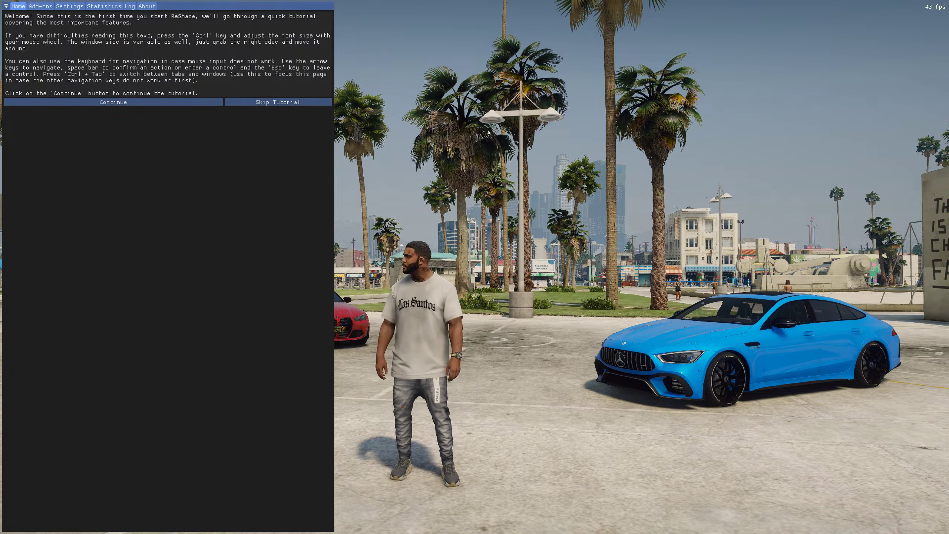
pyautogui.click(288, 104)
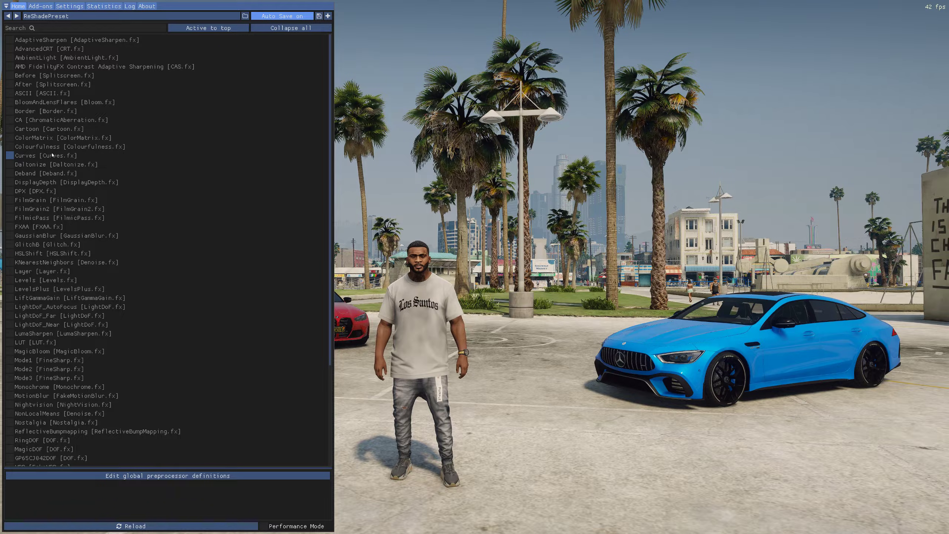
# - Enable Colourfulness, toggling it off and on to compare the scene
pyautogui.click(9, 147)
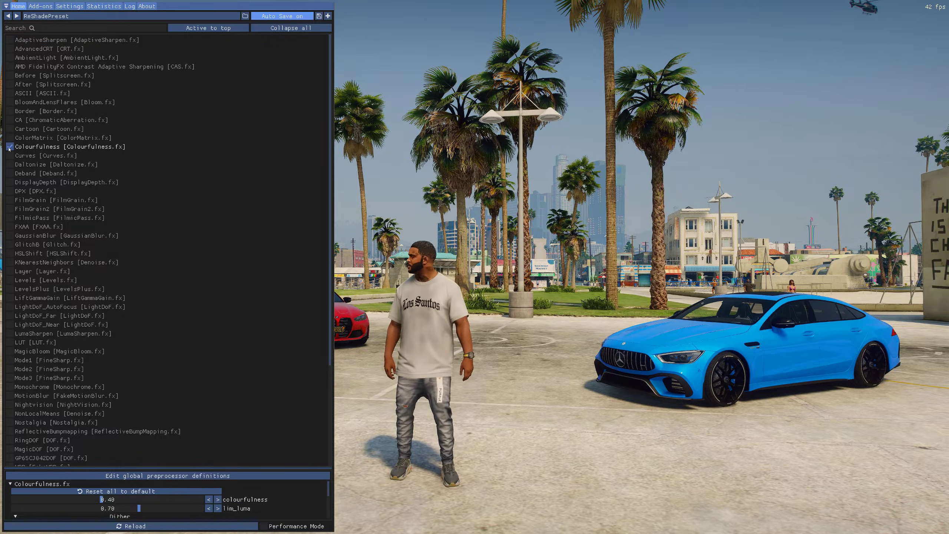
pyautogui.click(10, 146)
pyautogui.click(9, 147)
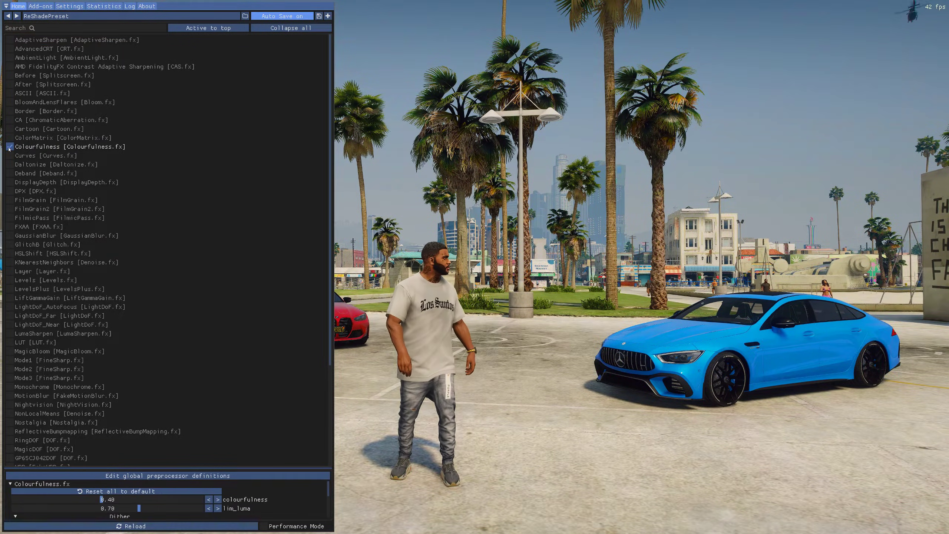
pyautogui.click(9, 147)
pyautogui.click(9, 147)
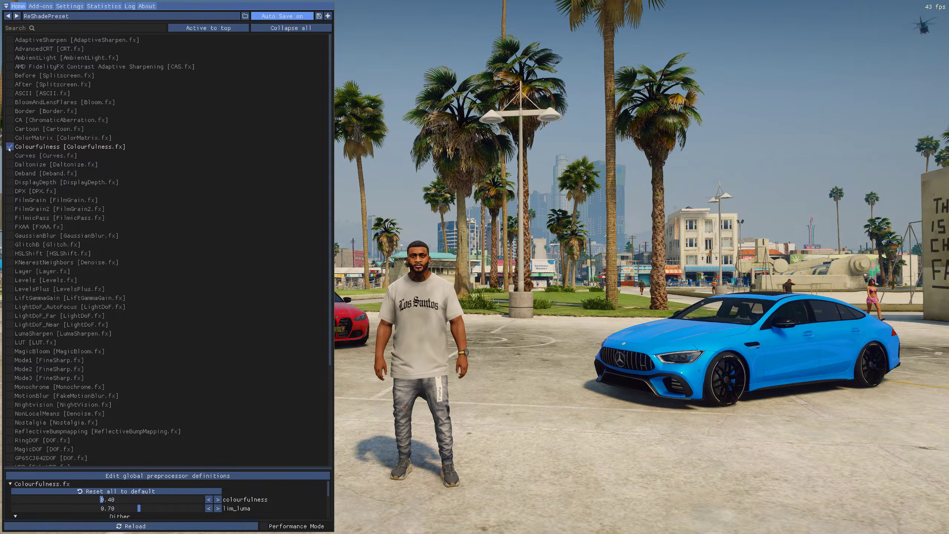
# - Lower the colourfulness strength step by step to nearly neutral
pyautogui.click(209, 499)
pyautogui.click(209, 499)
pyautogui.click(209, 499)
pyautogui.click(209, 499)
pyautogui.click(209, 499)
pyautogui.click(208, 499)
pyautogui.click(208, 499)
pyautogui.click(209, 499)
pyautogui.click(209, 499)
pyautogui.click(209, 499)
pyautogui.click(209, 499)
pyautogui.click(208, 500)
pyautogui.click(209, 499)
pyautogui.click(209, 499)
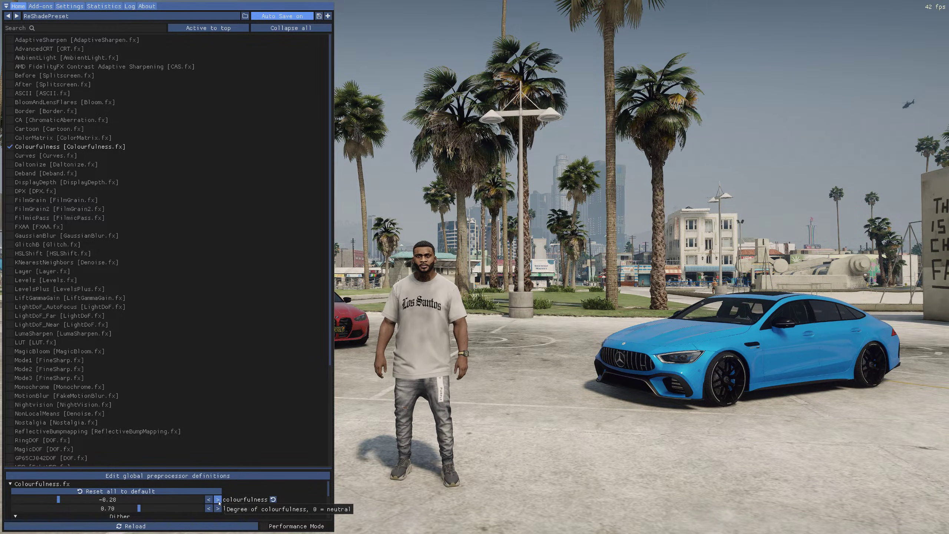
# - Raise colourfulness back up, settle it at 0.19, and tick Curves
pyautogui.click(217, 499)
pyautogui.click(217, 500)
pyautogui.click(218, 499)
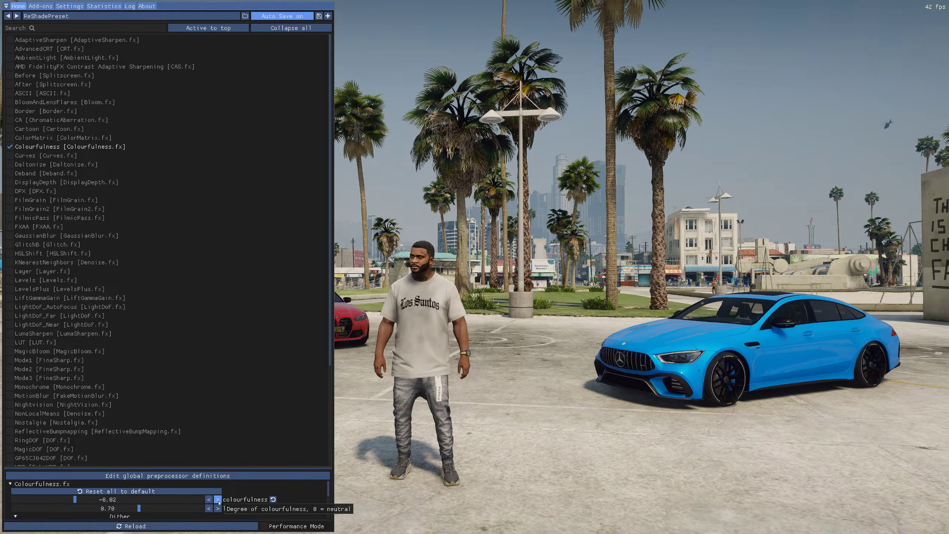
pyautogui.click(218, 499)
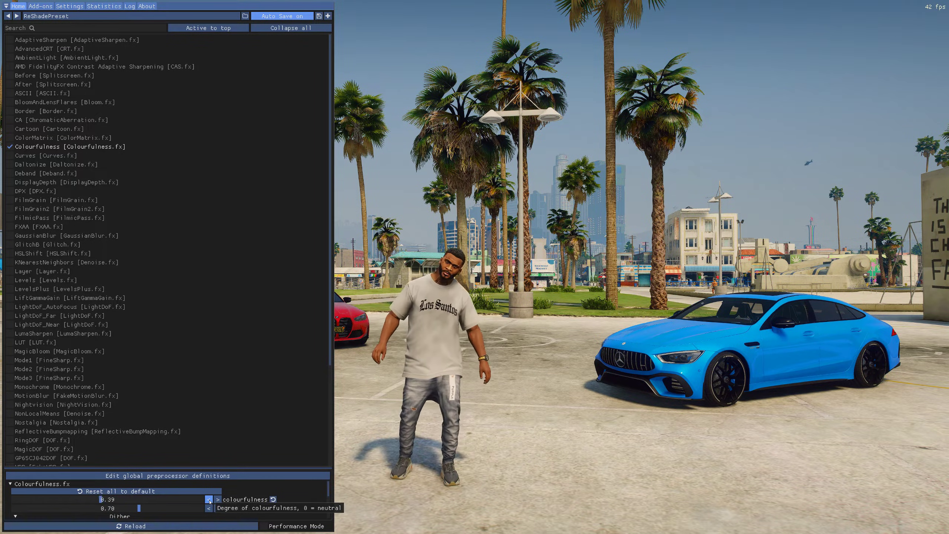
pyautogui.click(208, 500)
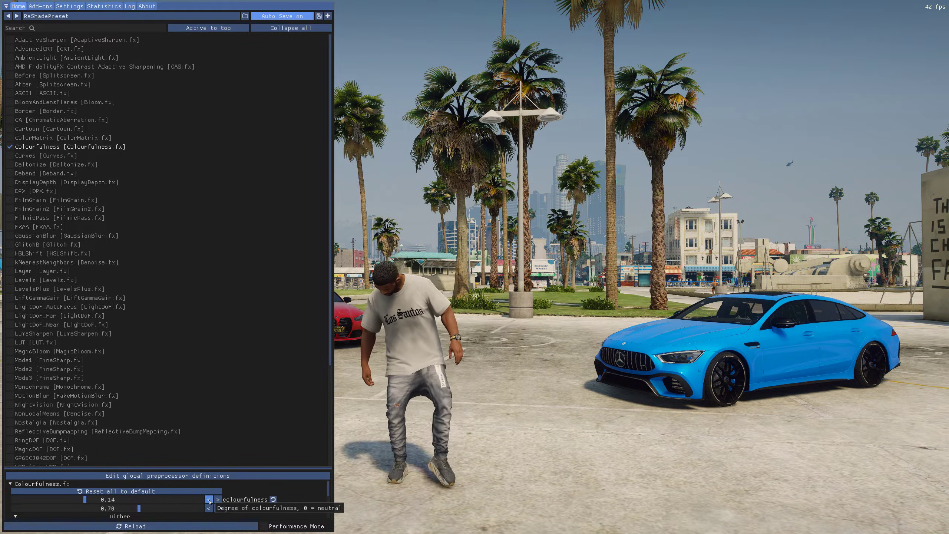
pyautogui.click(209, 500)
pyautogui.click(209, 499)
pyautogui.click(208, 500)
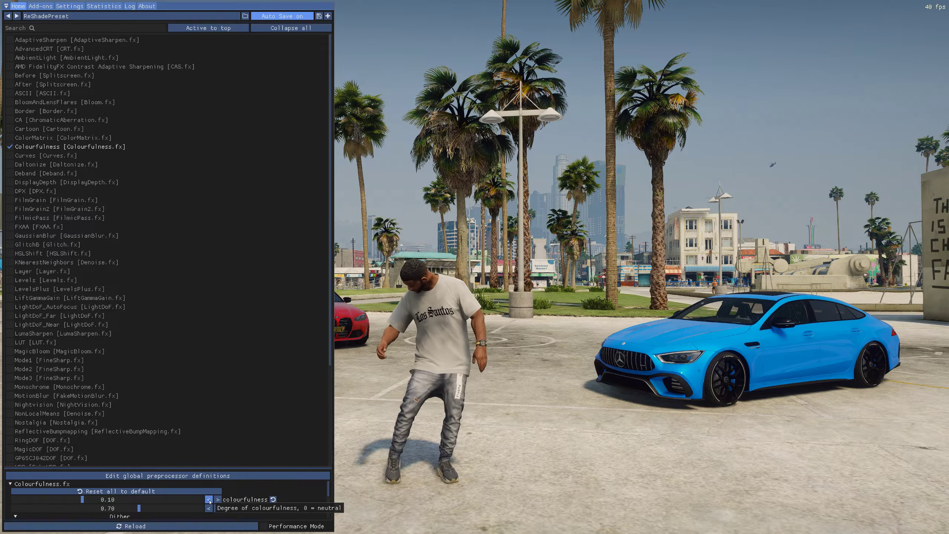
pyautogui.click(10, 155)
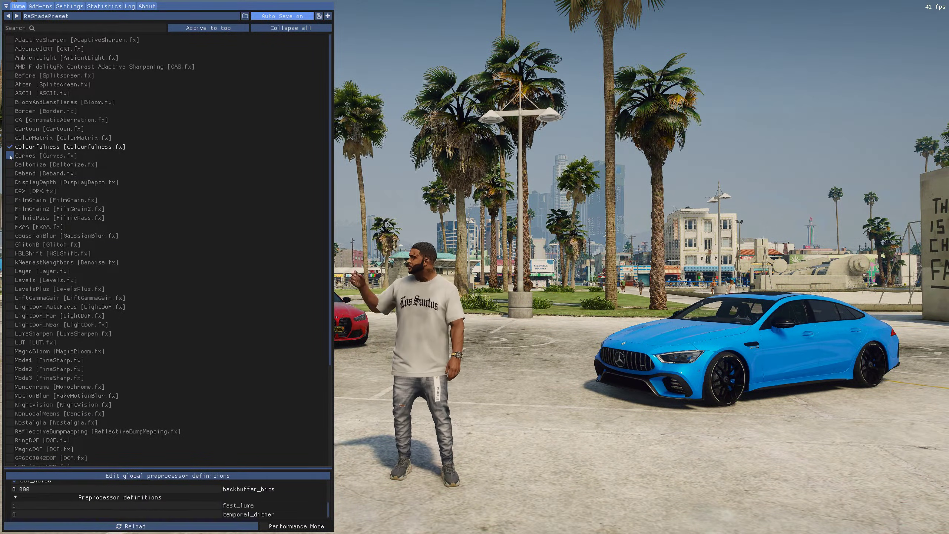
# - Turn Curves off, enable DPX, and turn Curves back on to compare
pyautogui.click(9, 155)
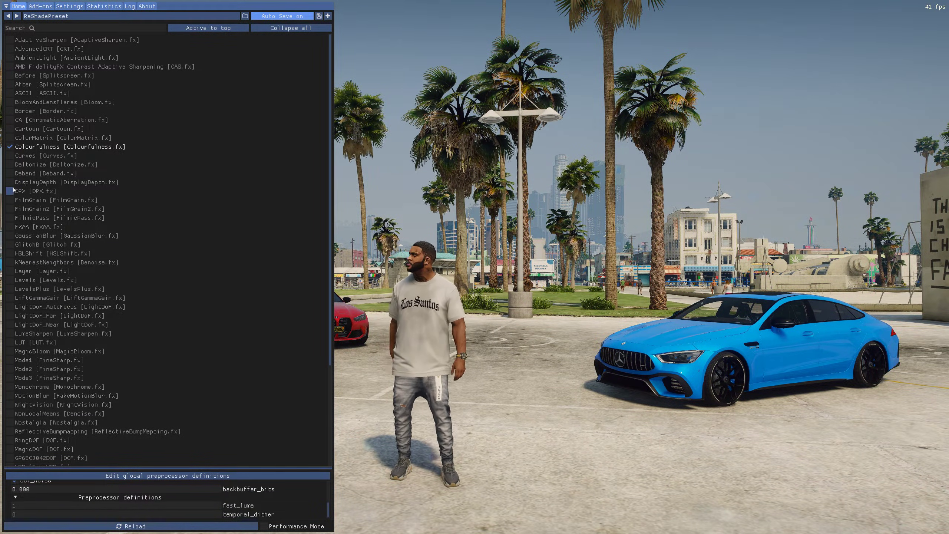
pyautogui.click(9, 191)
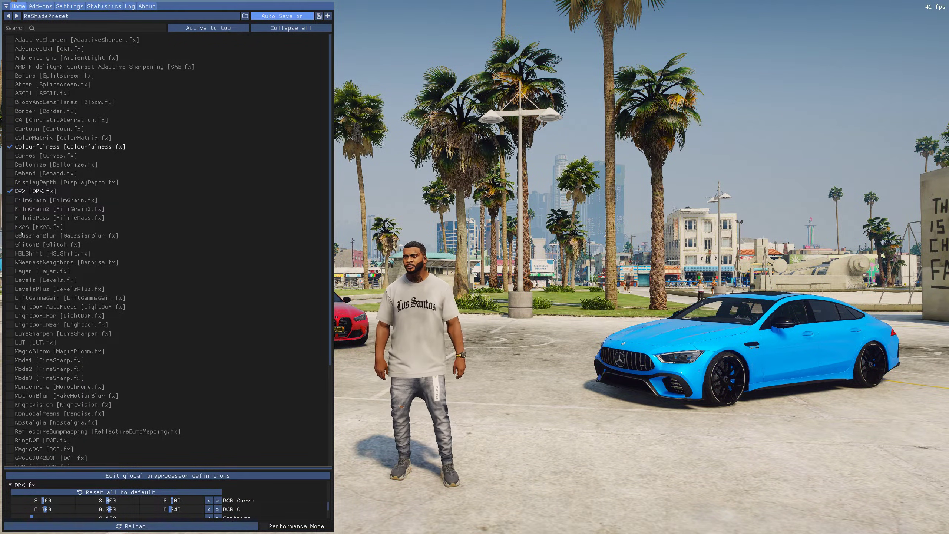
pyautogui.click(9, 156)
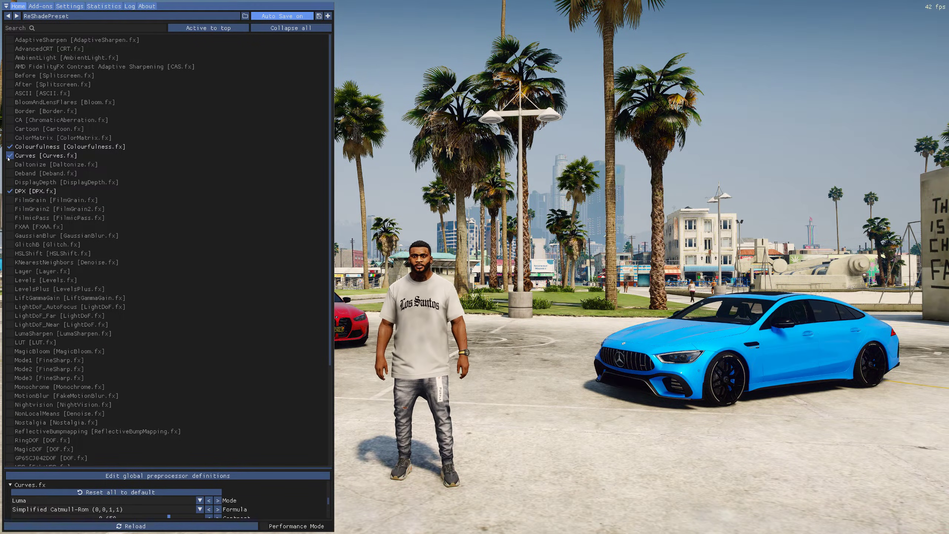
pyautogui.press('Tab')
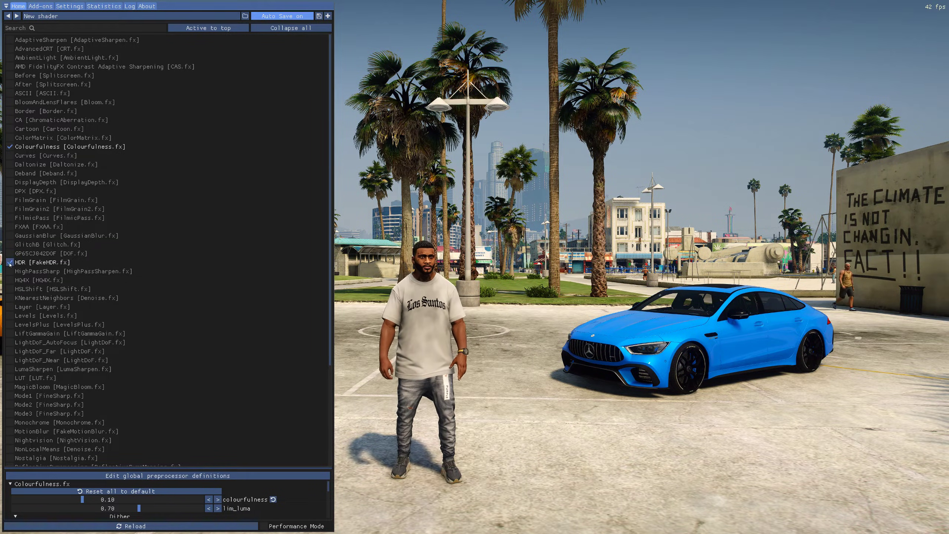
# - Swap DPX and Curves for Cartoon, raise its Power, and hide the overlay
pyautogui.click(10, 191)
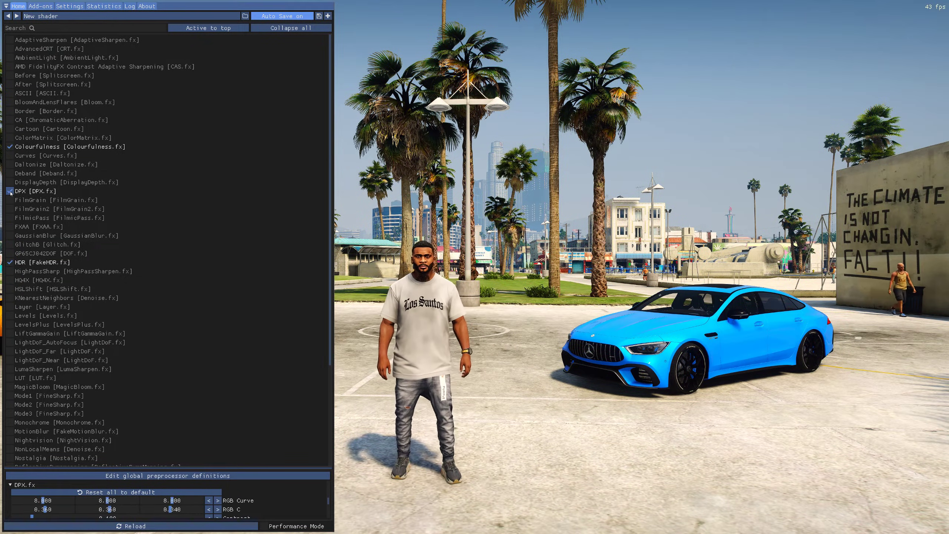
pyautogui.click(11, 157)
pyautogui.click(10, 156)
pyautogui.click(10, 191)
pyautogui.click(9, 129)
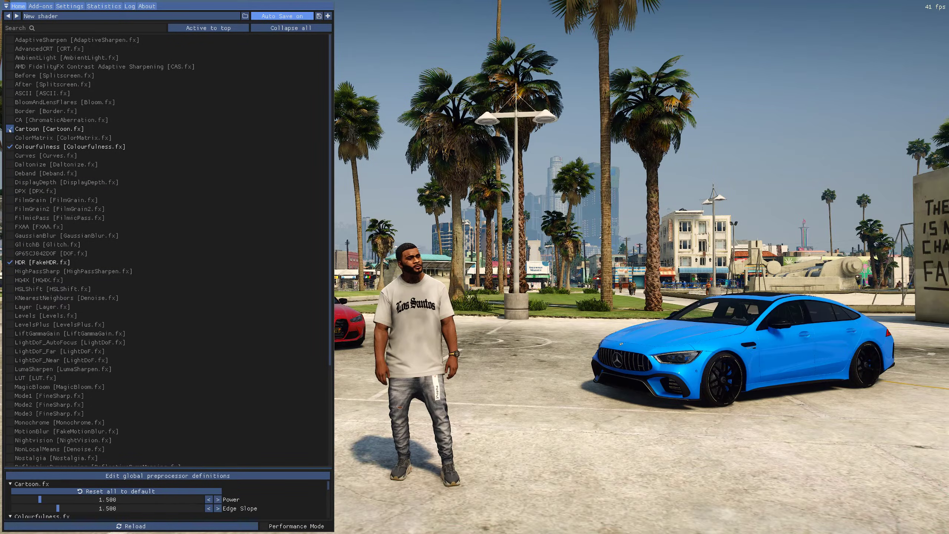
pyautogui.moveTo(40, 499); pyautogui.dragTo(148, 512)
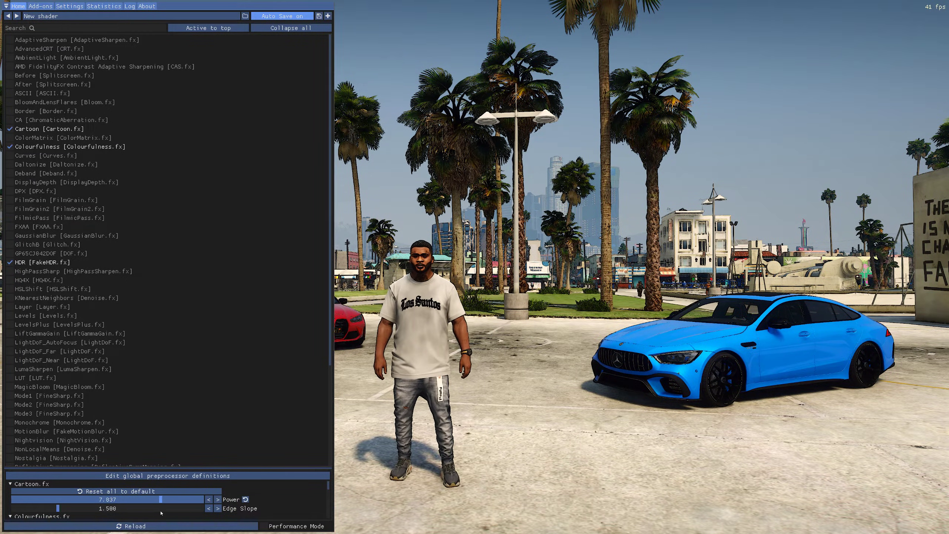
pyautogui.press('Home')
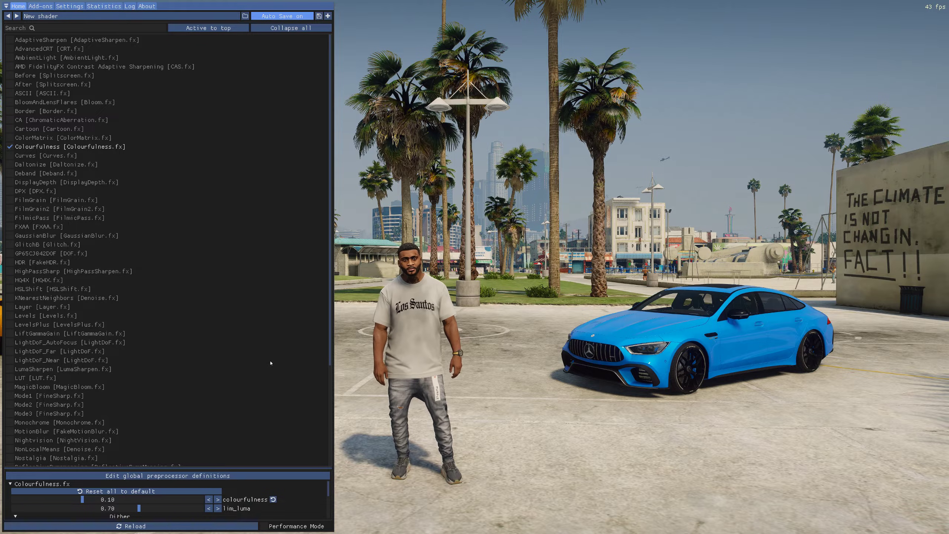
pyautogui.press('Home')
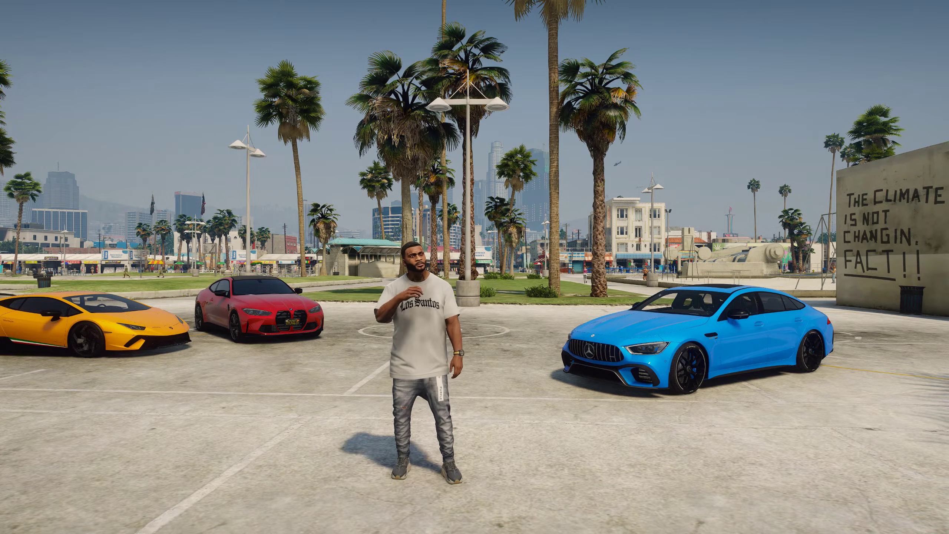
# - Enter the blue Mercedes-AMG and drive it along the beach bike path to show the Colourfulness look
pyautogui.press('d')
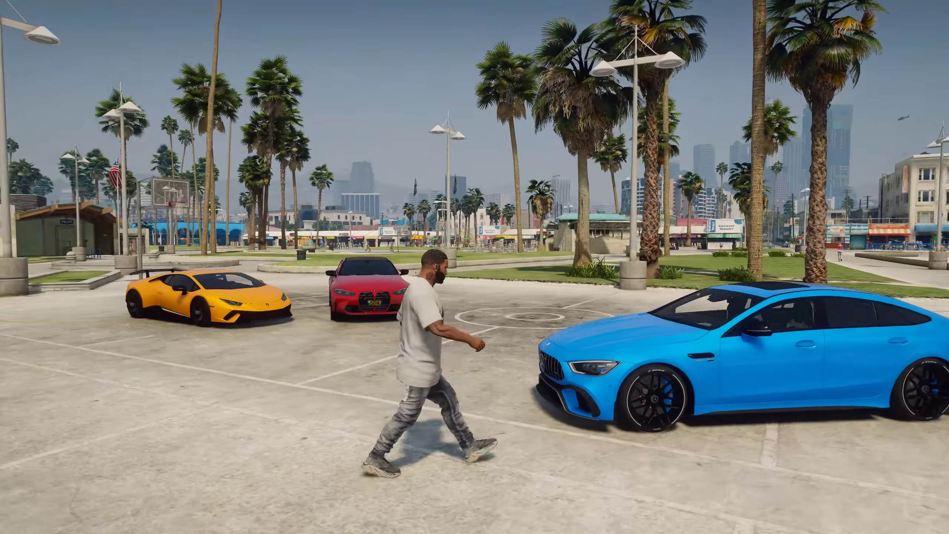
pyautogui.press('f')
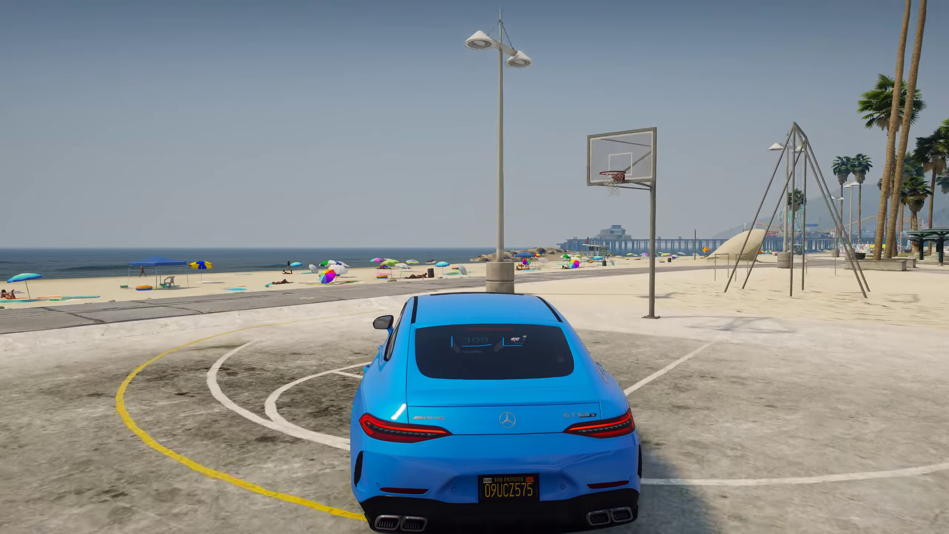
pyautogui.press('w')
pyautogui.press('d')
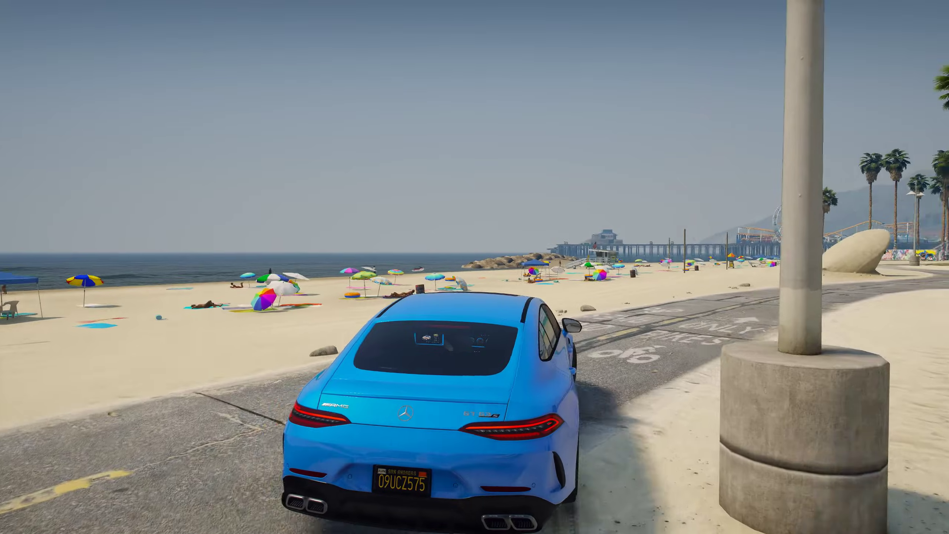